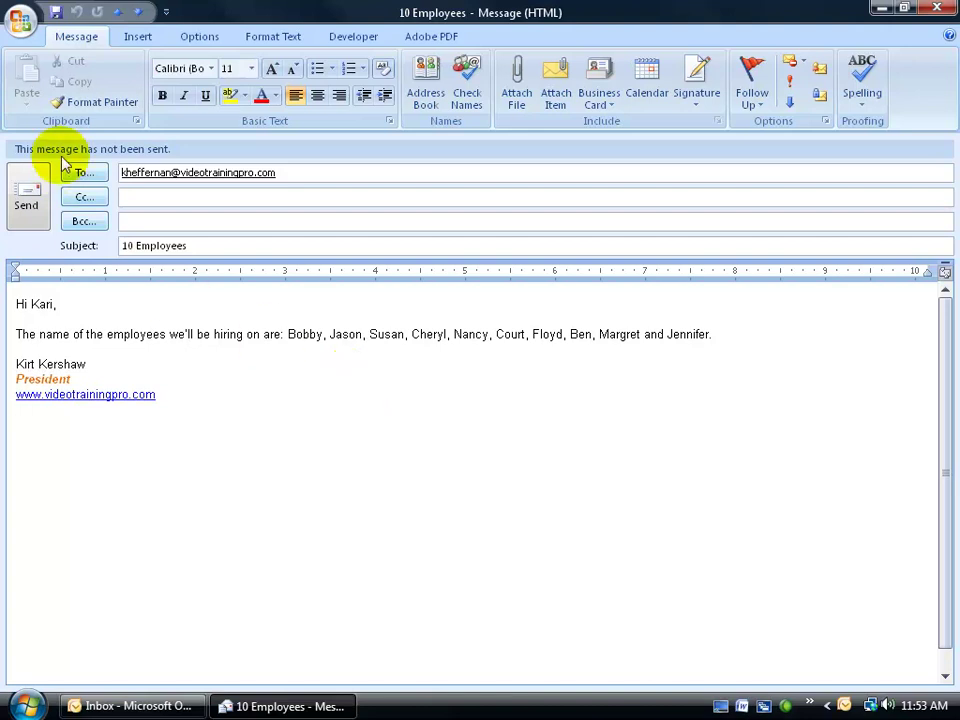
# - Open the 'Hiring 10 New Employees' message from the Inbox in its own window
pyautogui.click(936, 12)
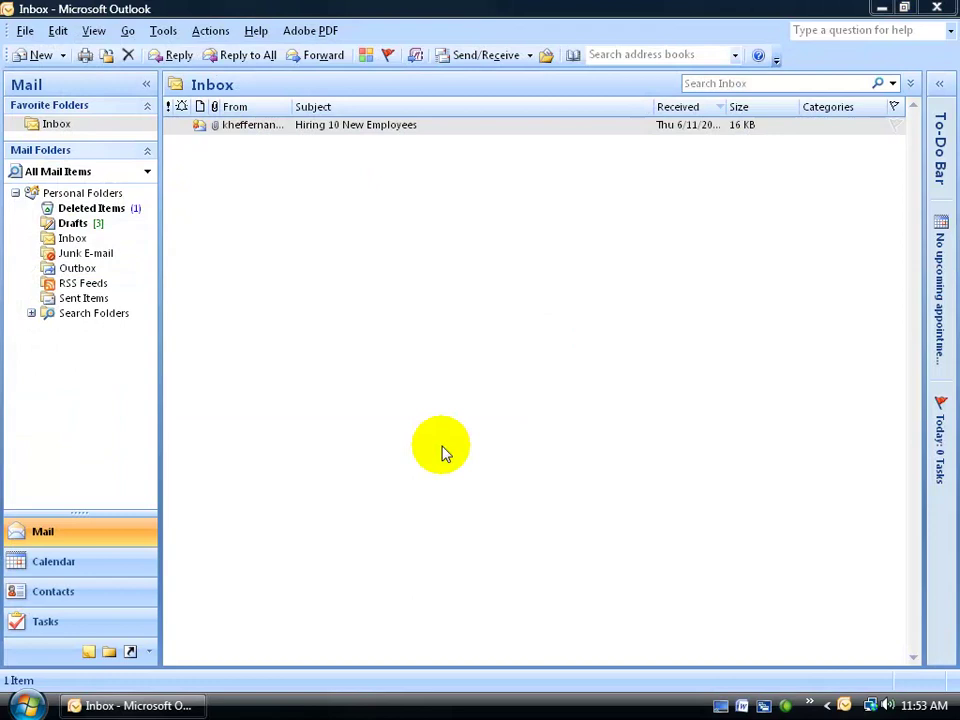
pyautogui.click(238, 128)
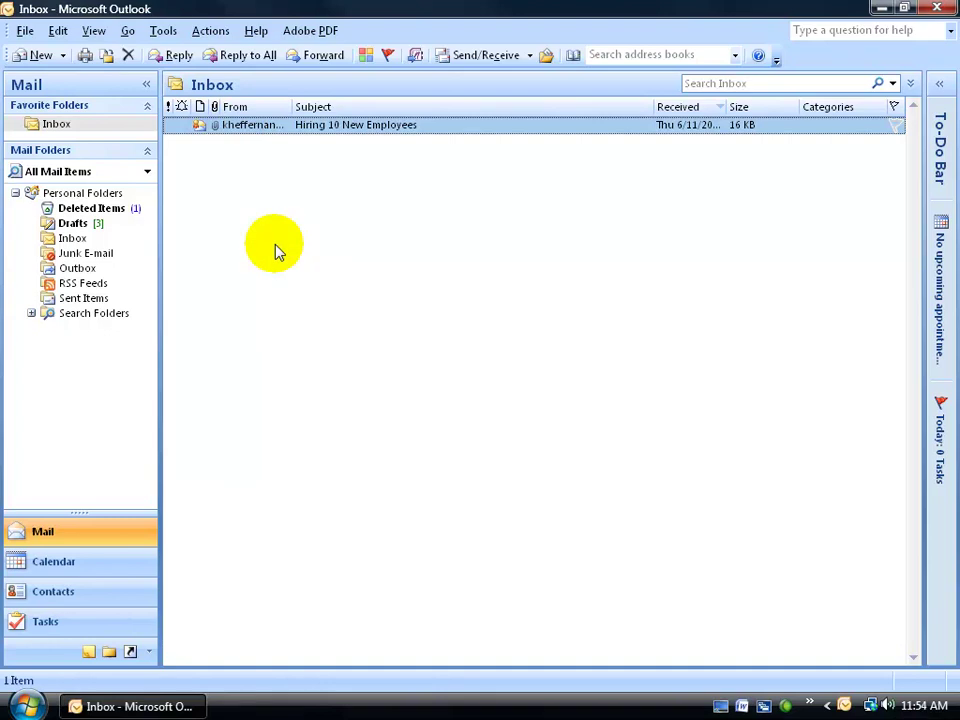
pyautogui.doubleClick(205, 125)
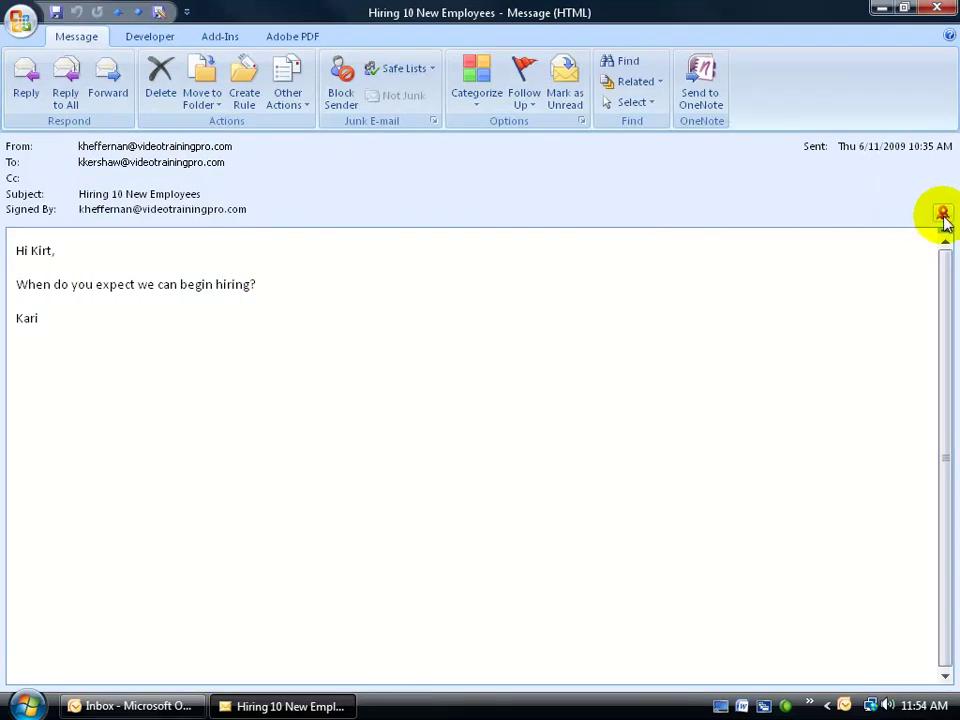
pyautogui.moveTo(944, 222)
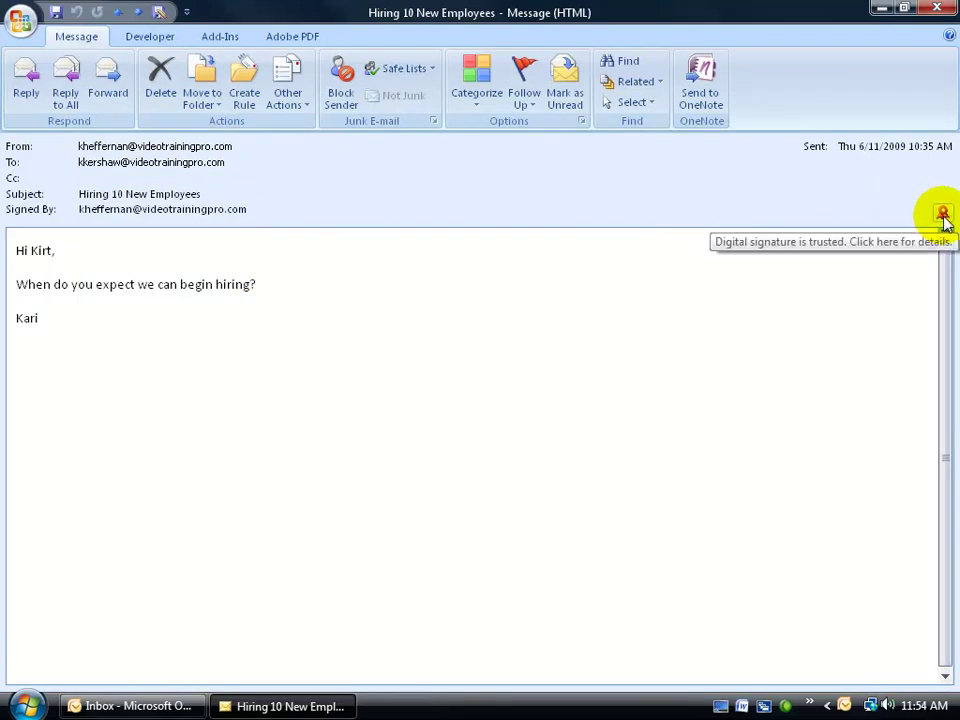
# - From the message's security properties, trust the VeriSign certificate authority behind the signer's certificate
pyautogui.click(944, 220)
pyautogui.click(331, 152)
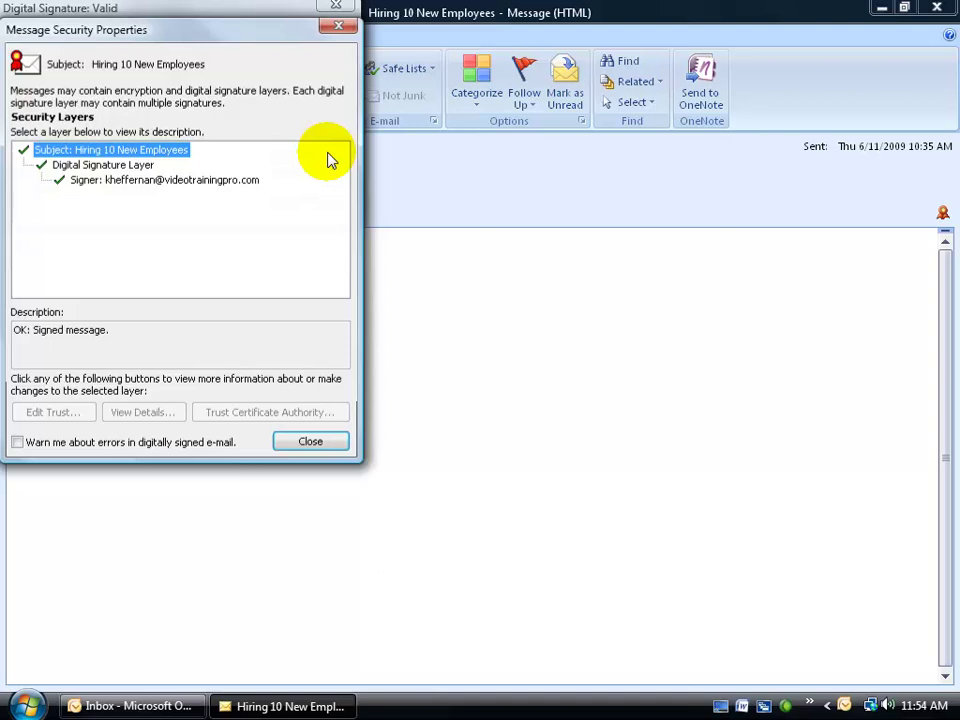
pyautogui.click(169, 184)
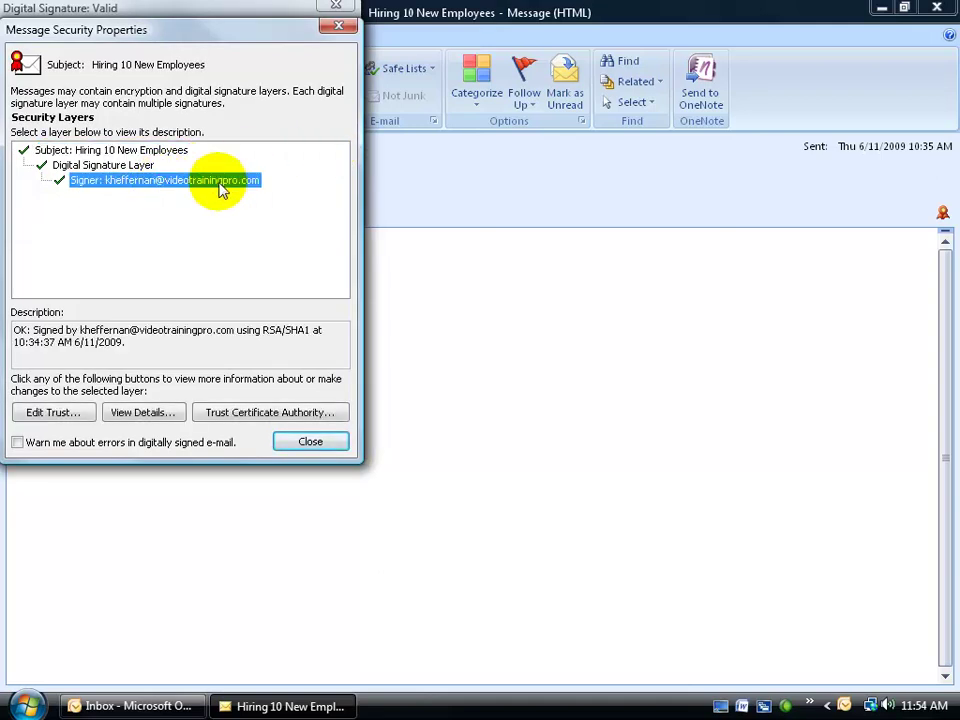
pyautogui.click(232, 416)
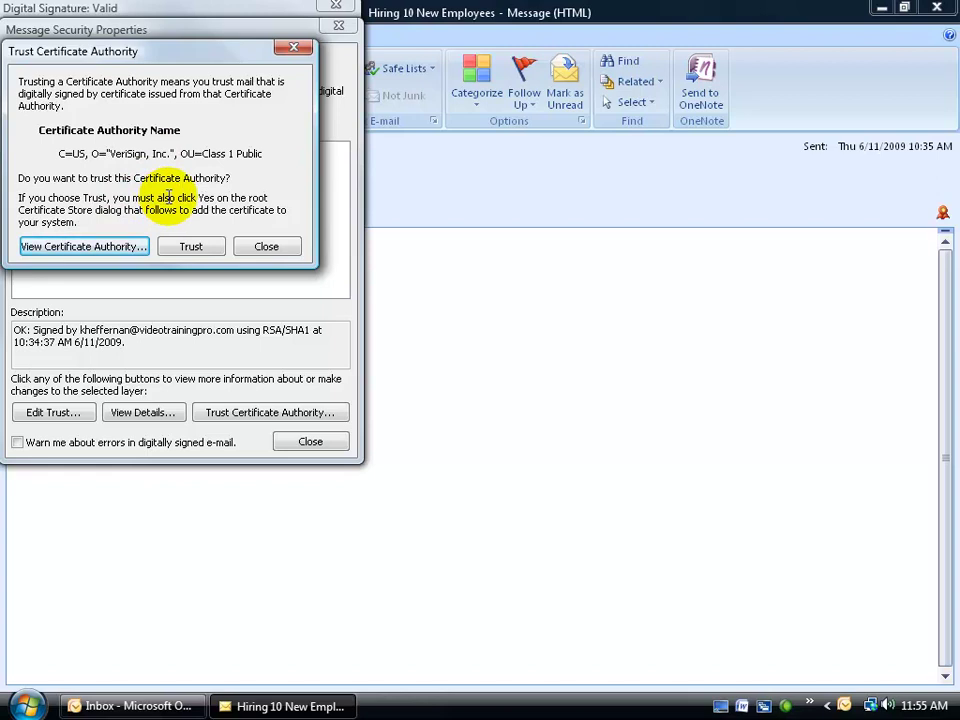
pyautogui.click(191, 246)
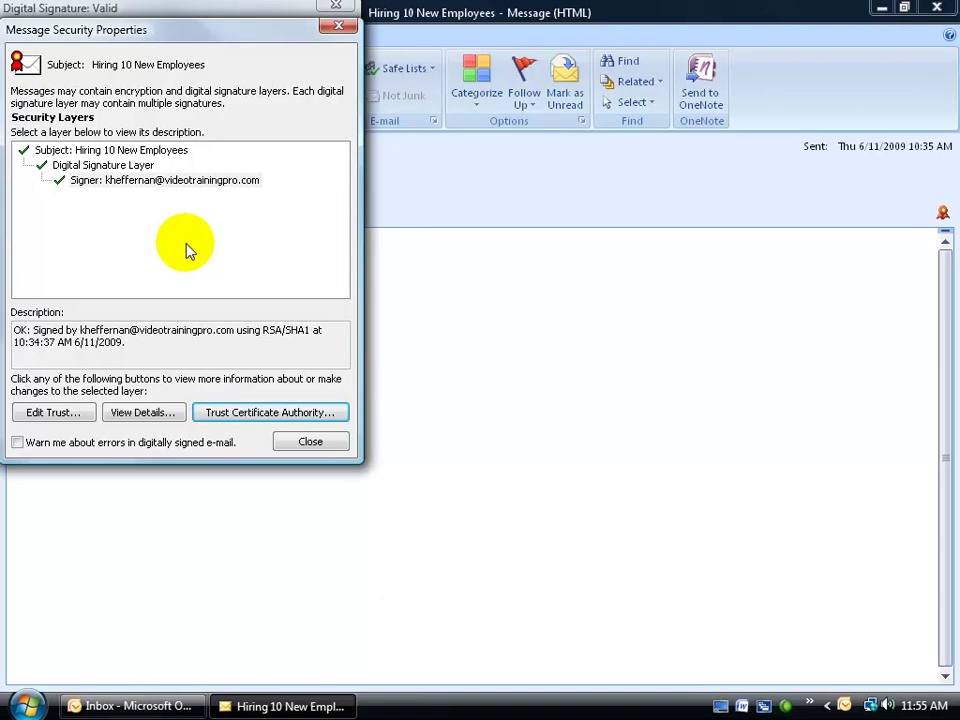
# - Check the signer's certificate trust status in its signature details
pyautogui.click(152, 412)
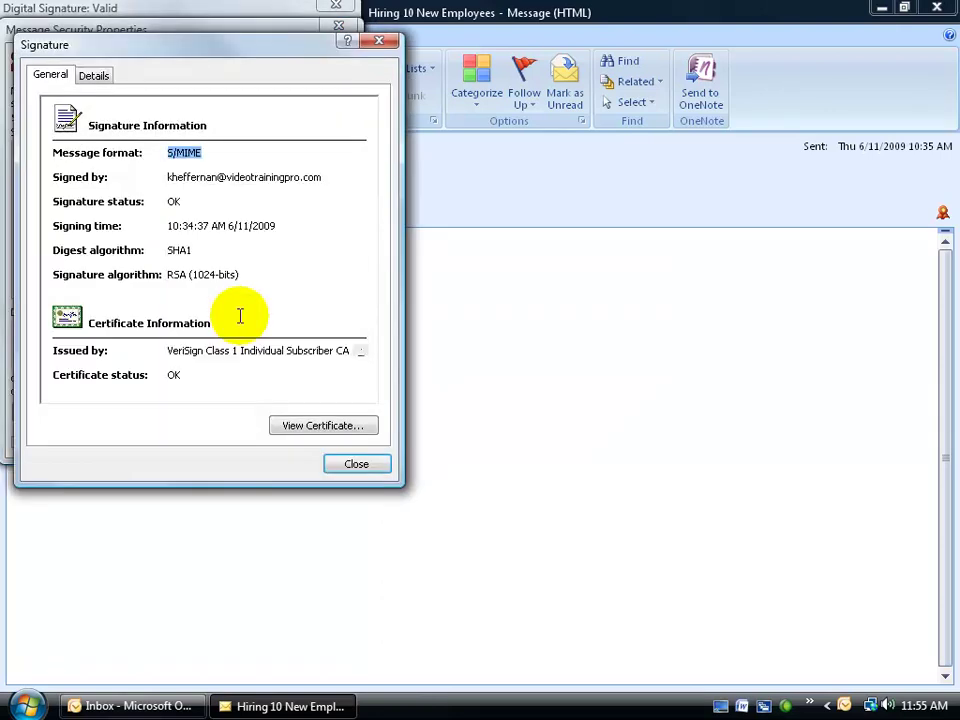
pyautogui.click(285, 426)
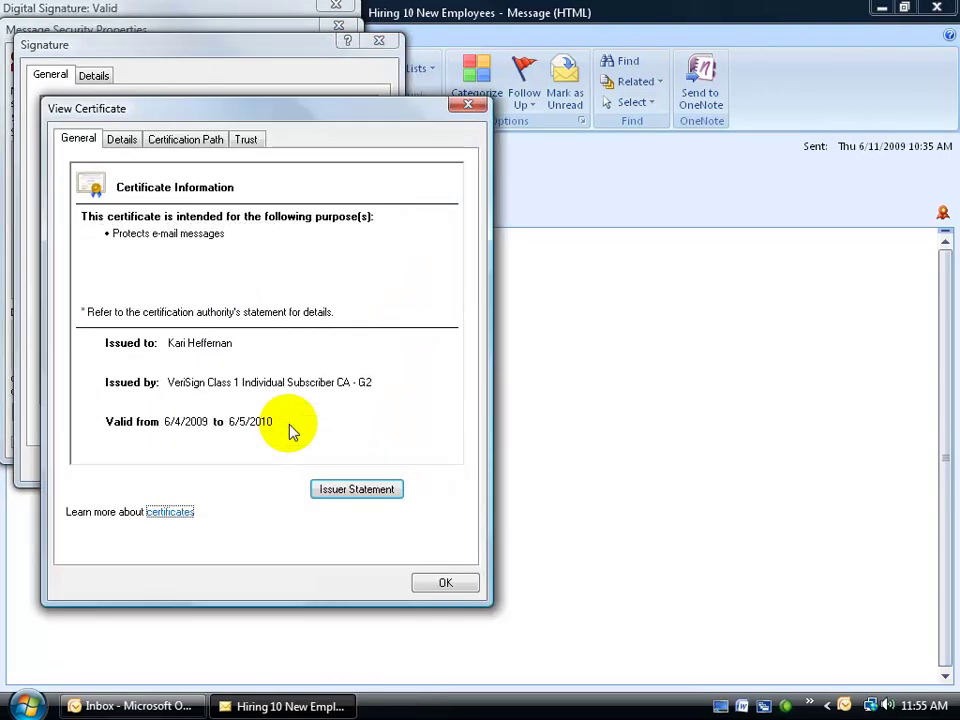
pyautogui.click(248, 140)
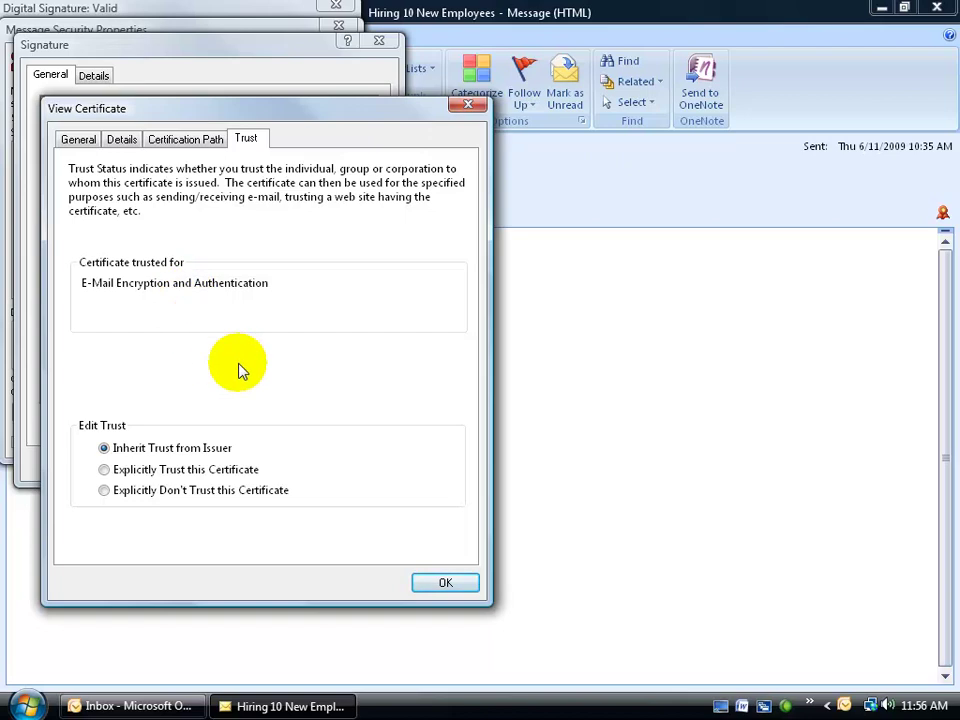
# - Close the certificate, signature details and message security properties dialogs
pyautogui.click(442, 582)
pyautogui.click(354, 463)
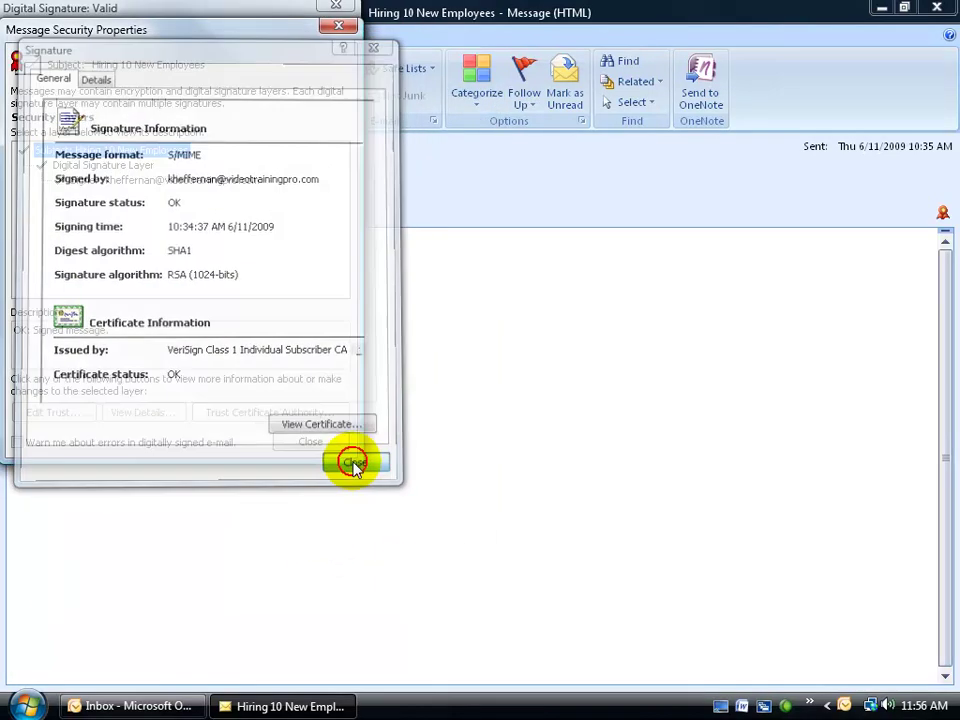
pyautogui.click(303, 442)
# - Close the signed message, then send the 10 Employees draft from Drafts with encryption turned on
pyautogui.click(305, 195)
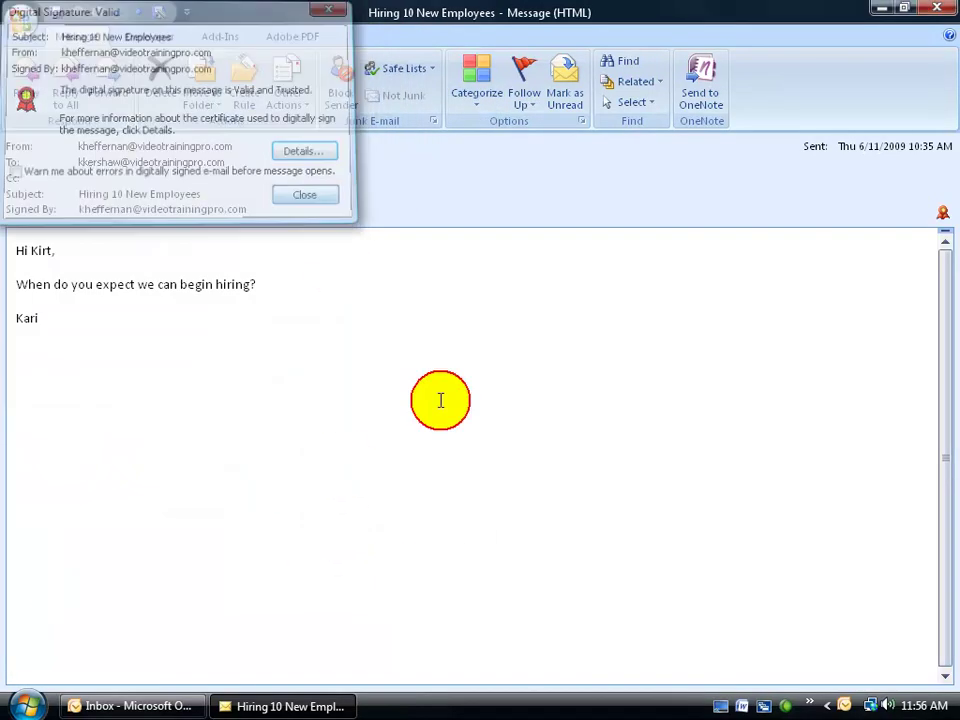
pyautogui.click(936, 8)
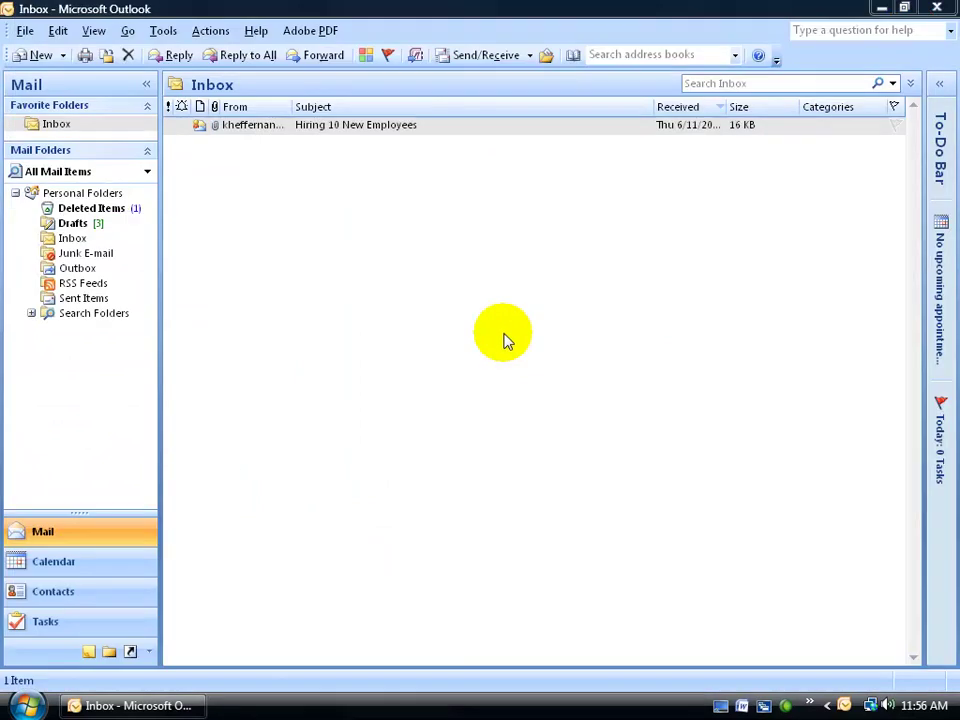
pyautogui.click(74, 223)
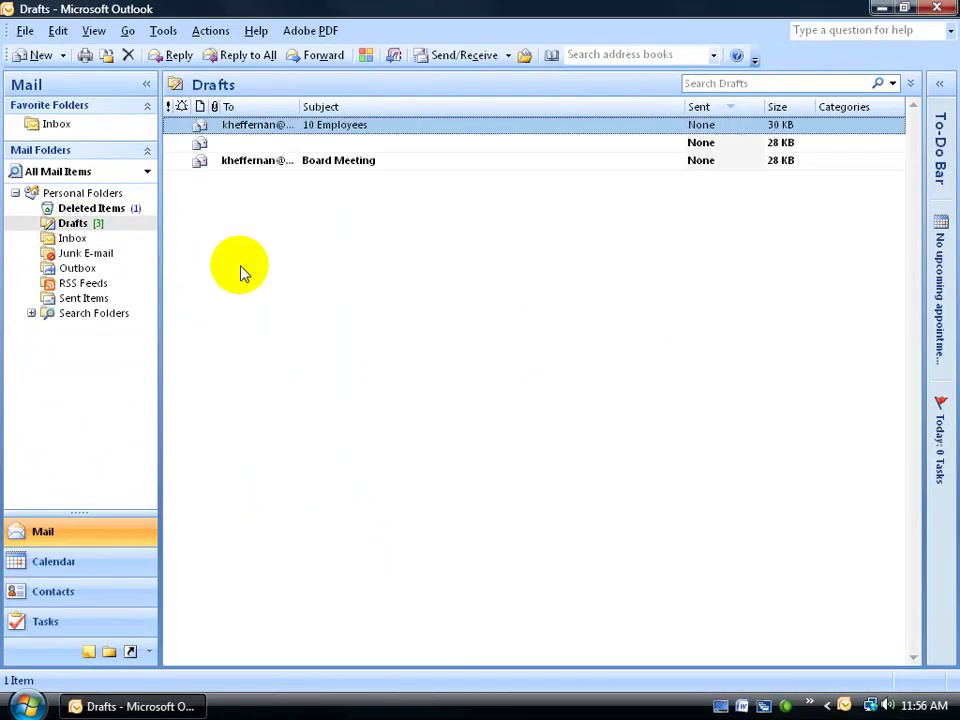
pyautogui.doubleClick(364, 134)
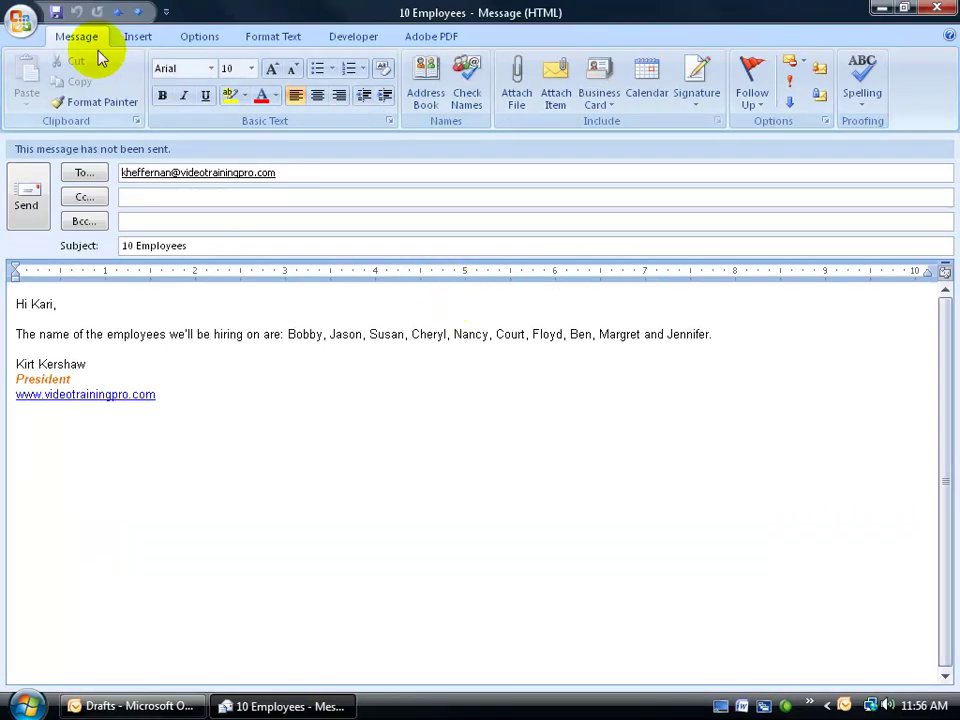
pyautogui.click(820, 96)
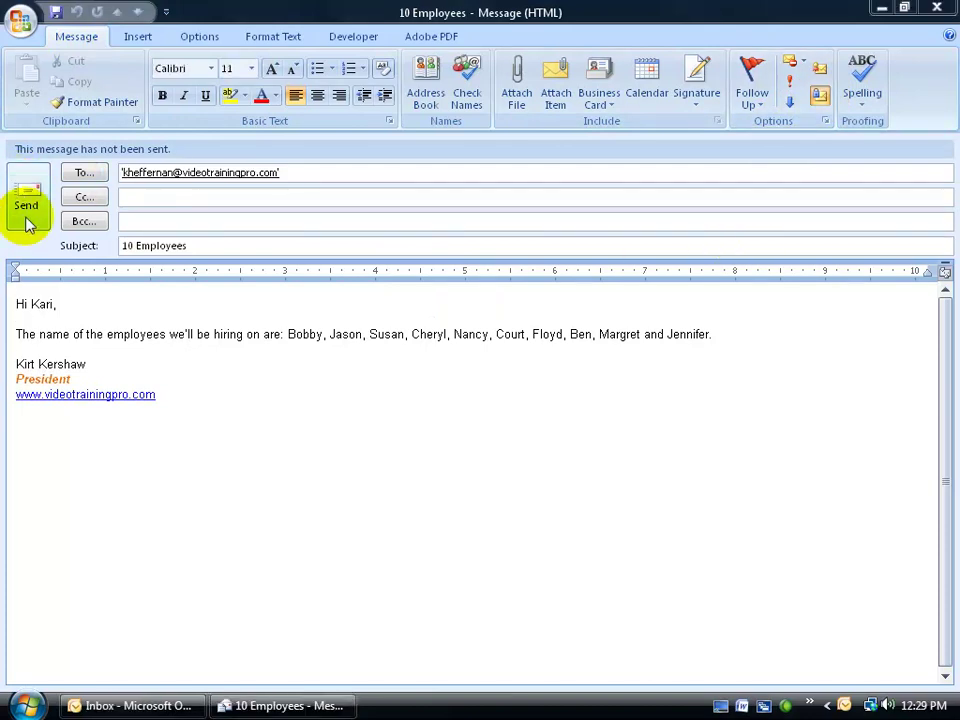
pyautogui.click(28, 220)
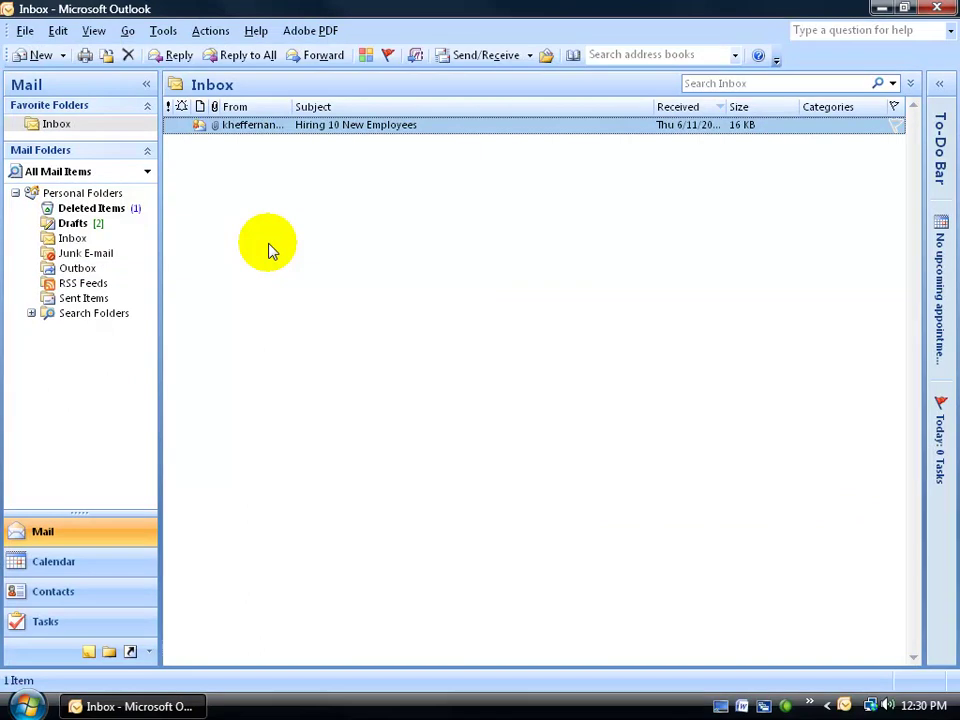
# - Fetch new mail, open 'More Contracts', and review the encryption layer's certificate trust
pyautogui.click(476, 57)
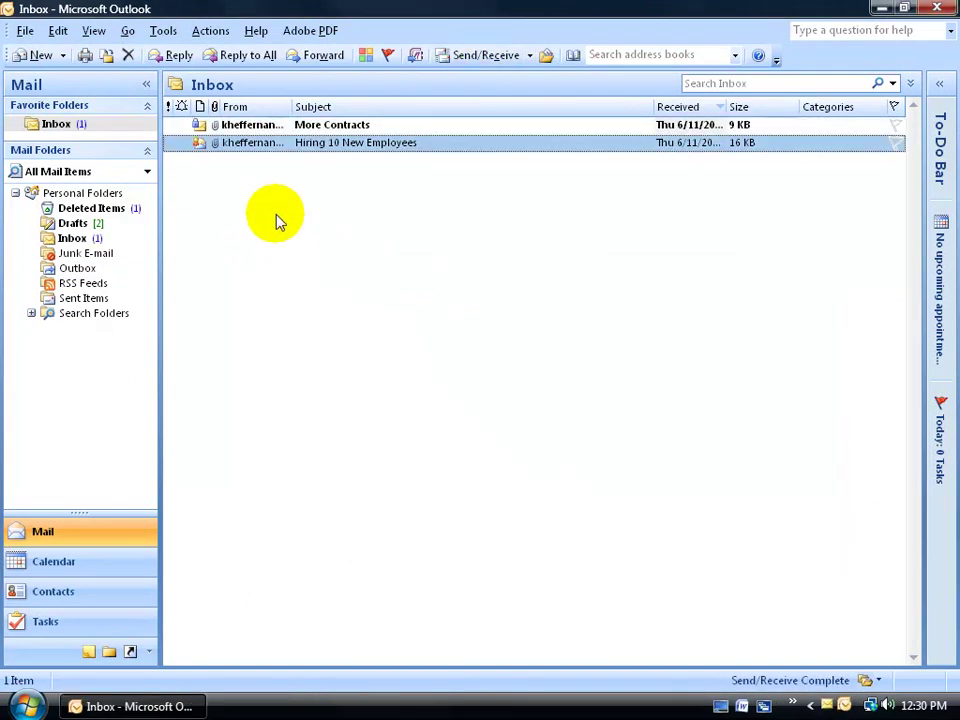
pyautogui.doubleClick(204, 126)
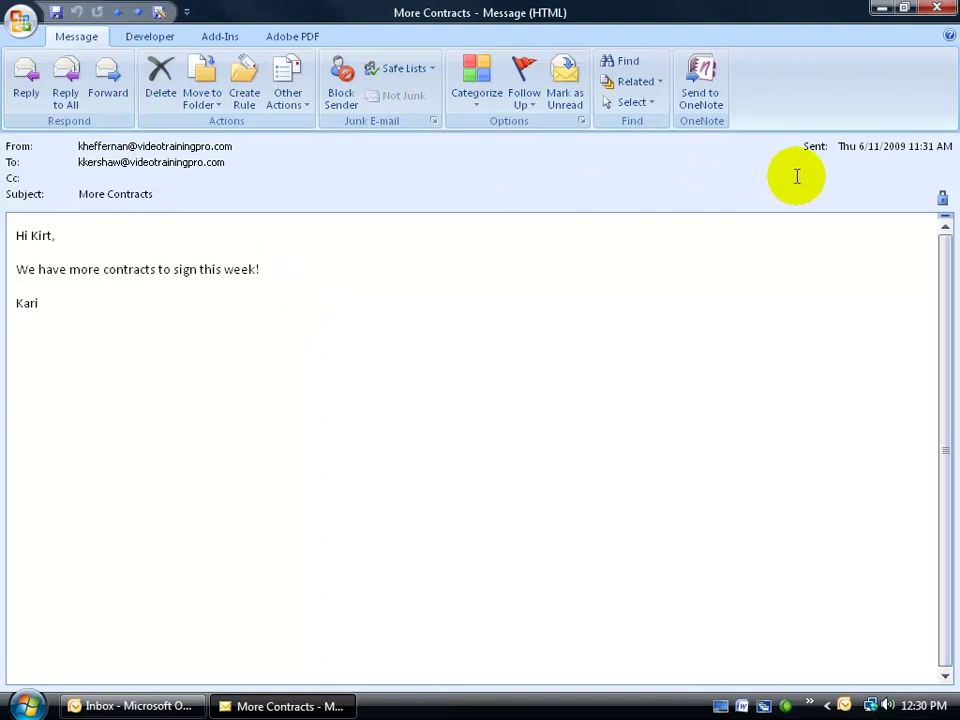
pyautogui.click(941, 202)
pyautogui.click(110, 147)
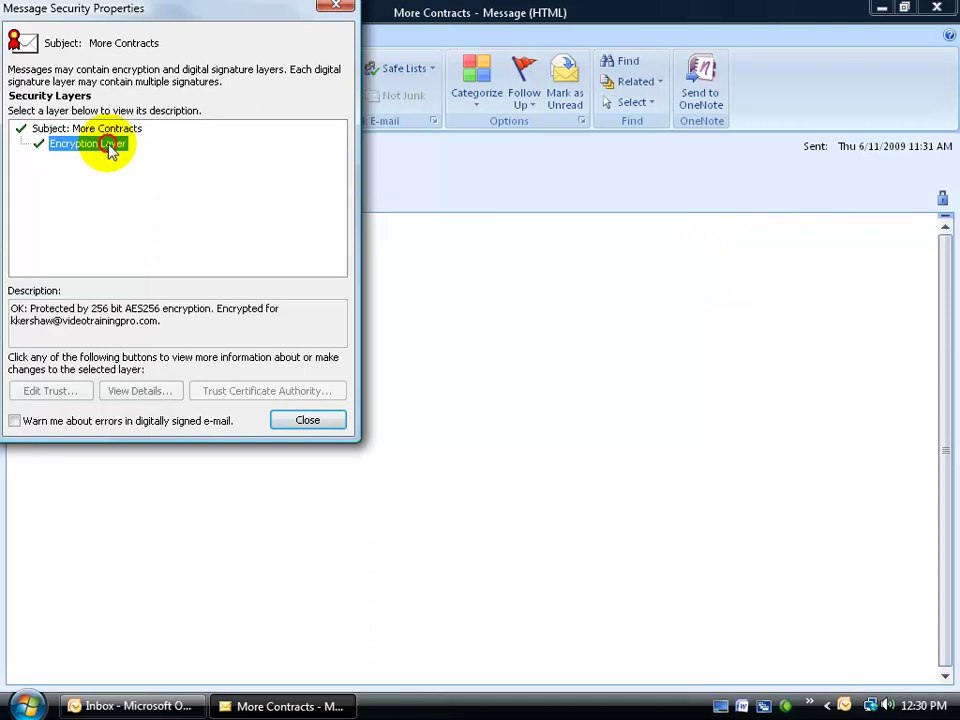
pyautogui.click(80, 390)
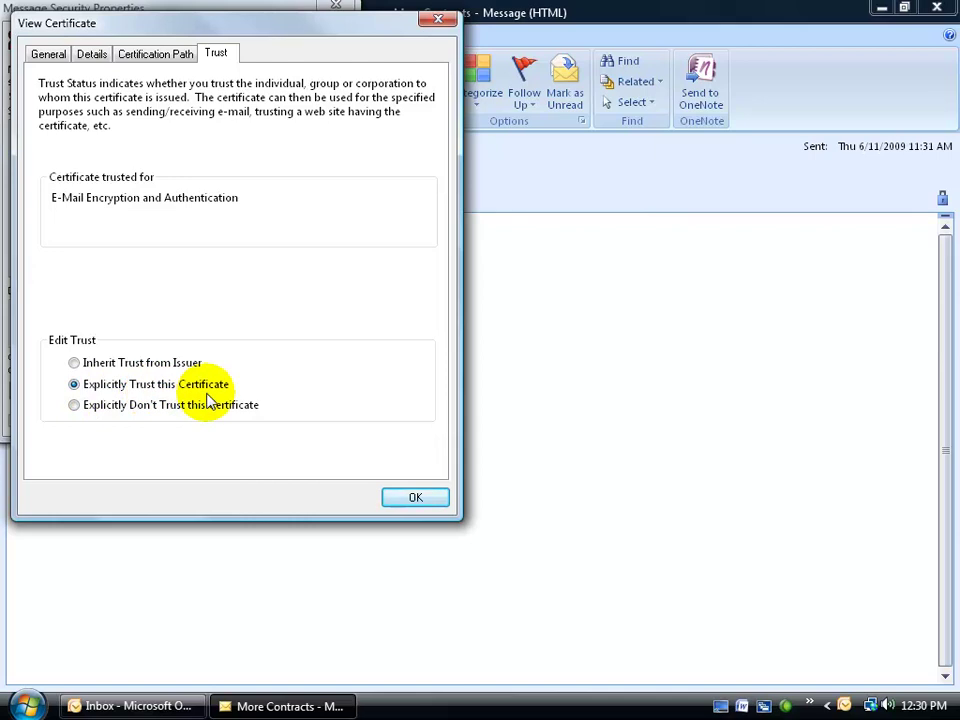
pyautogui.click(408, 496)
pyautogui.click(306, 418)
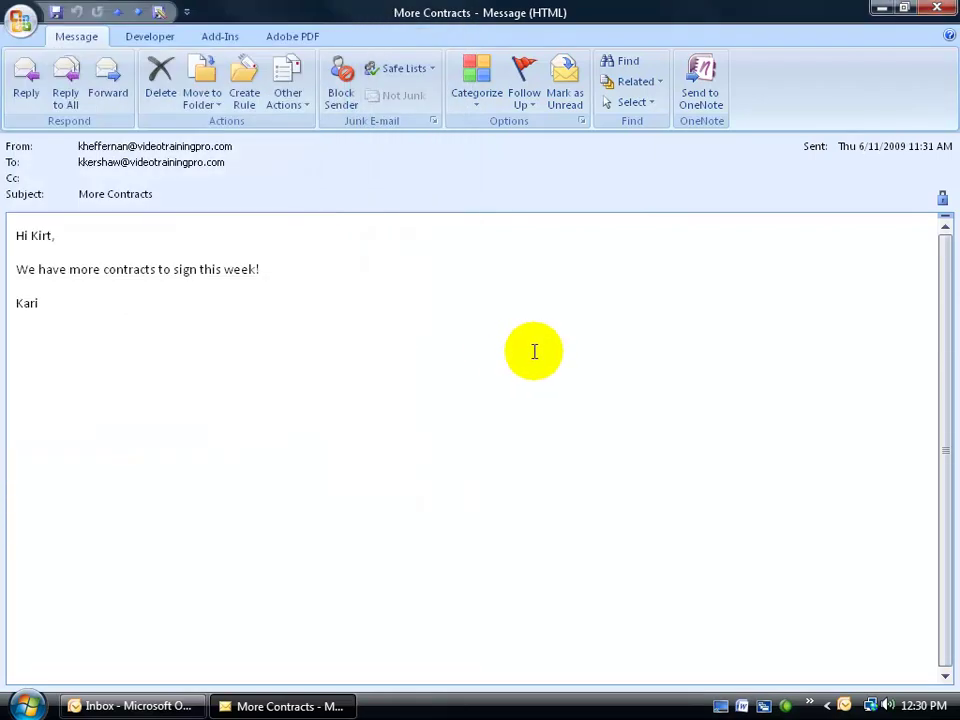
# - Close the 'More Contracts' window and create a new blank message from the Inbox
pyautogui.click(937, 8)
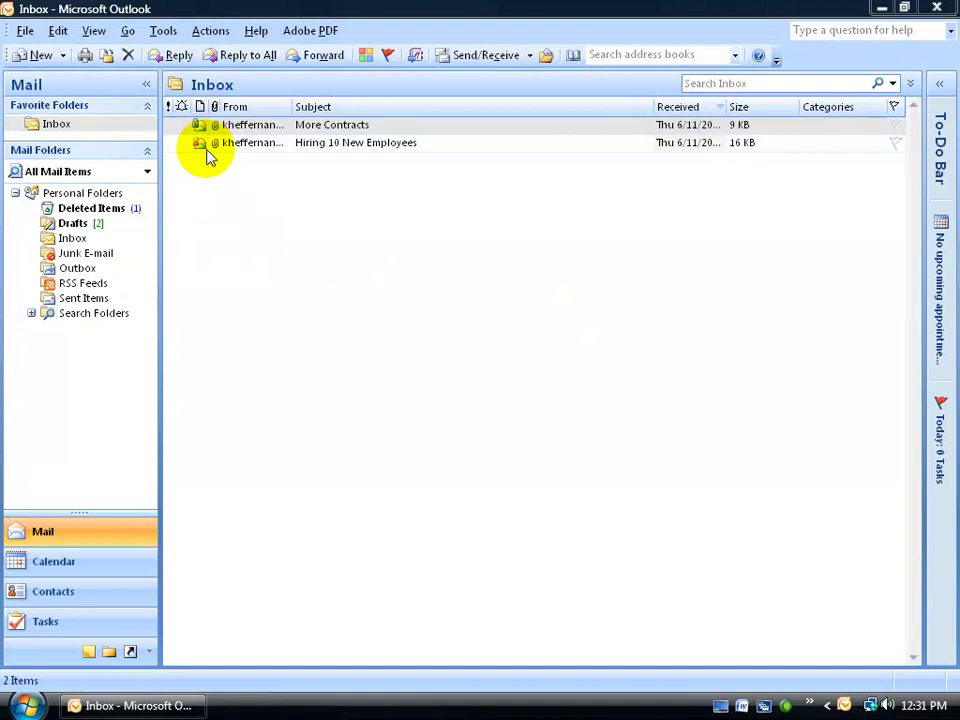
pyautogui.click(322, 280)
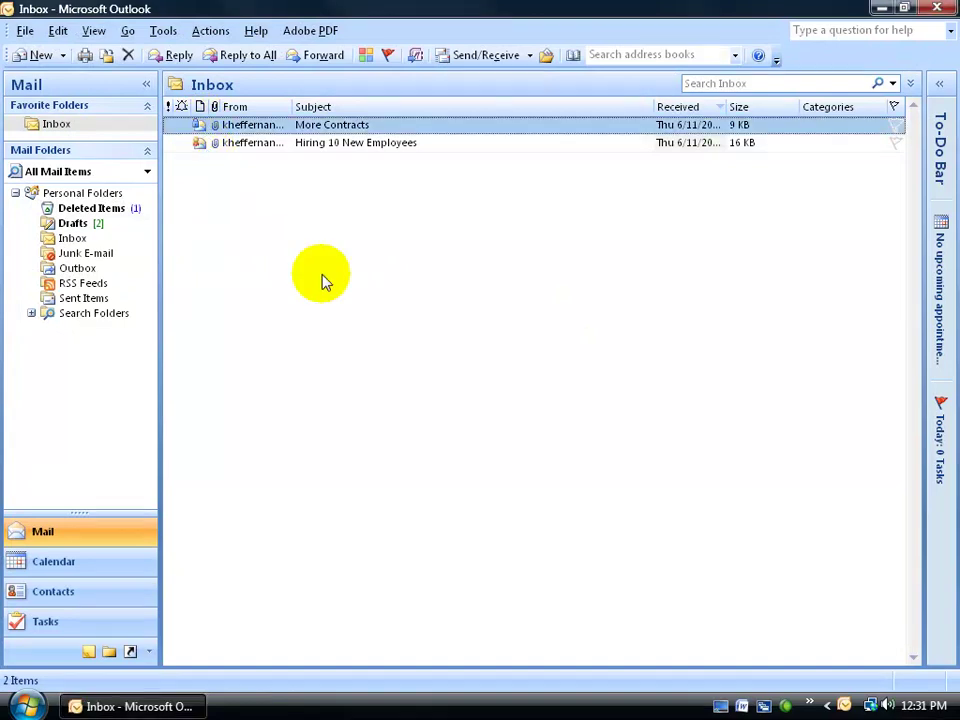
pyautogui.click(39, 55)
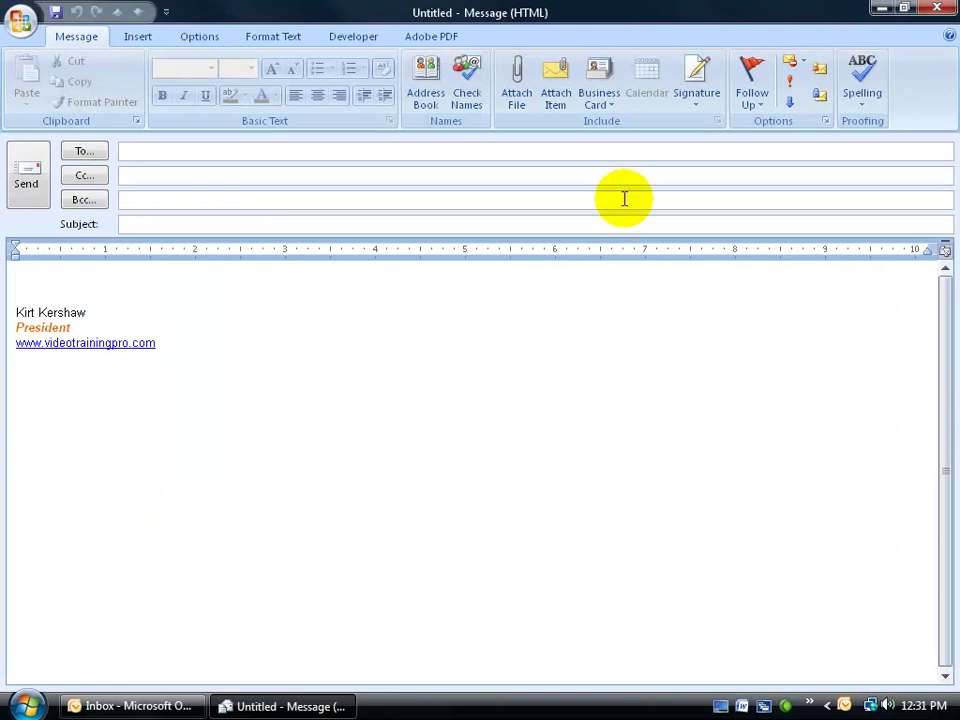